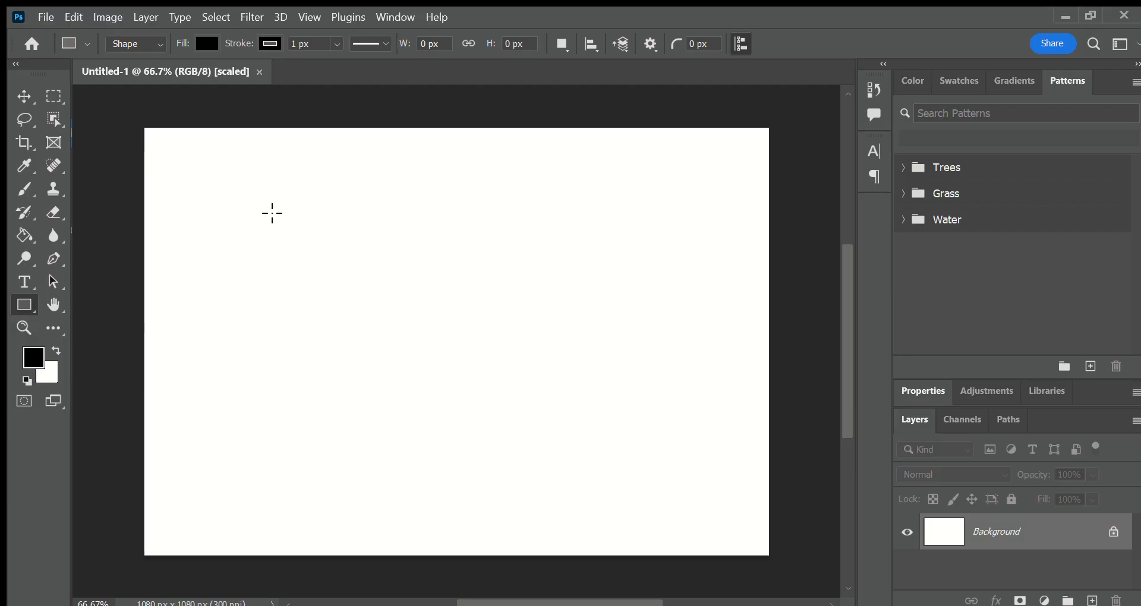
# - Draw a 382 × 405 px rectangle in the canvas's upper-left and fill it green
pyautogui.moveTo(267, 208); pyautogui.dragTo(493, 373)
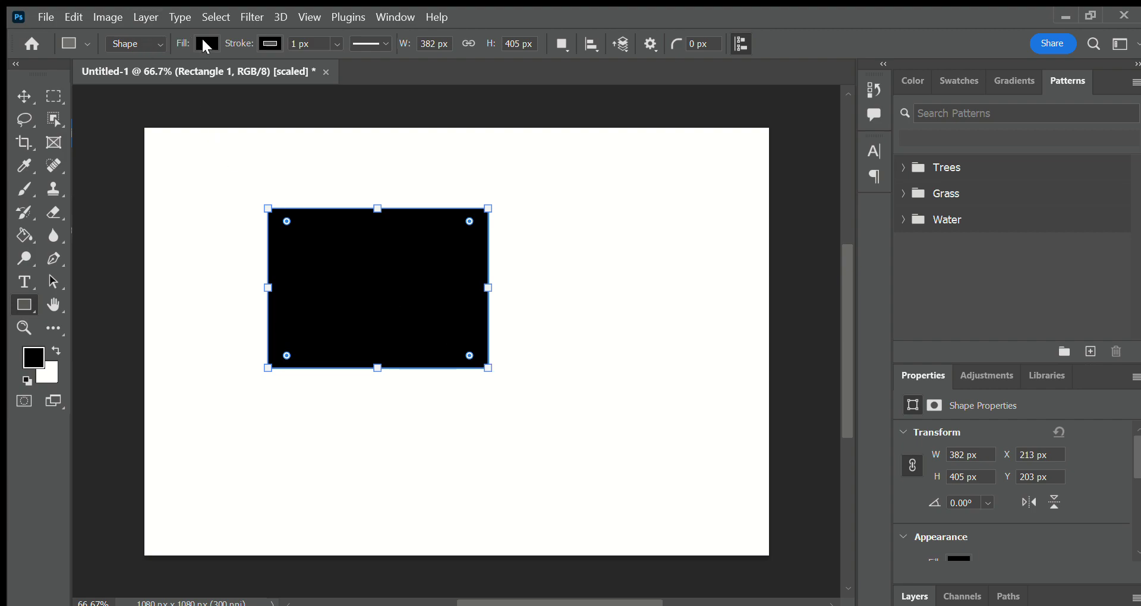
pyautogui.click(207, 44)
pyautogui.click(240, 151)
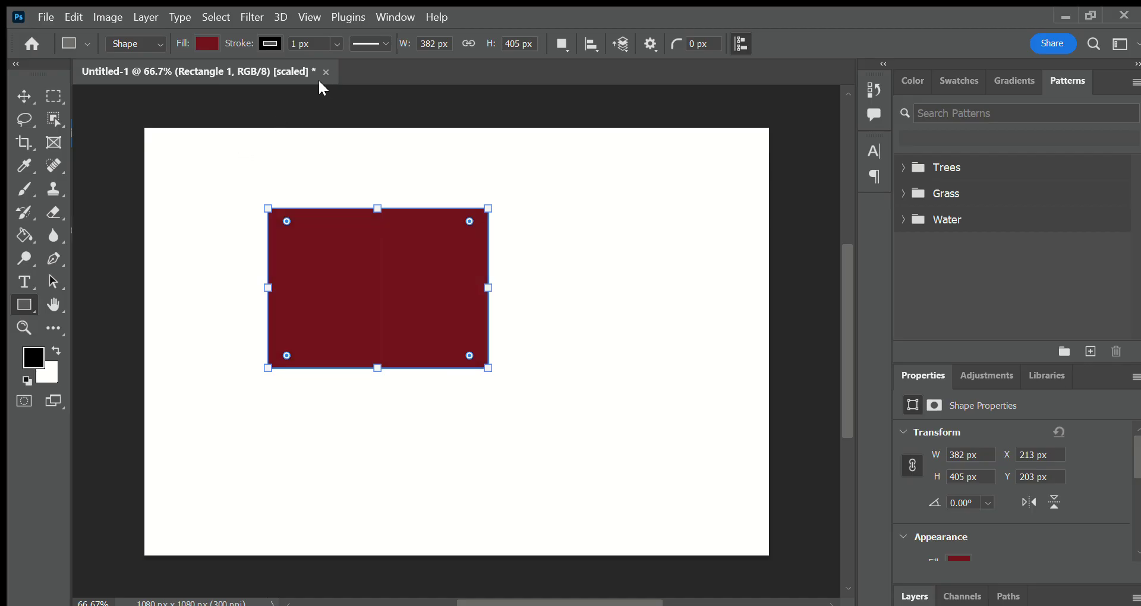
pyautogui.press('i')
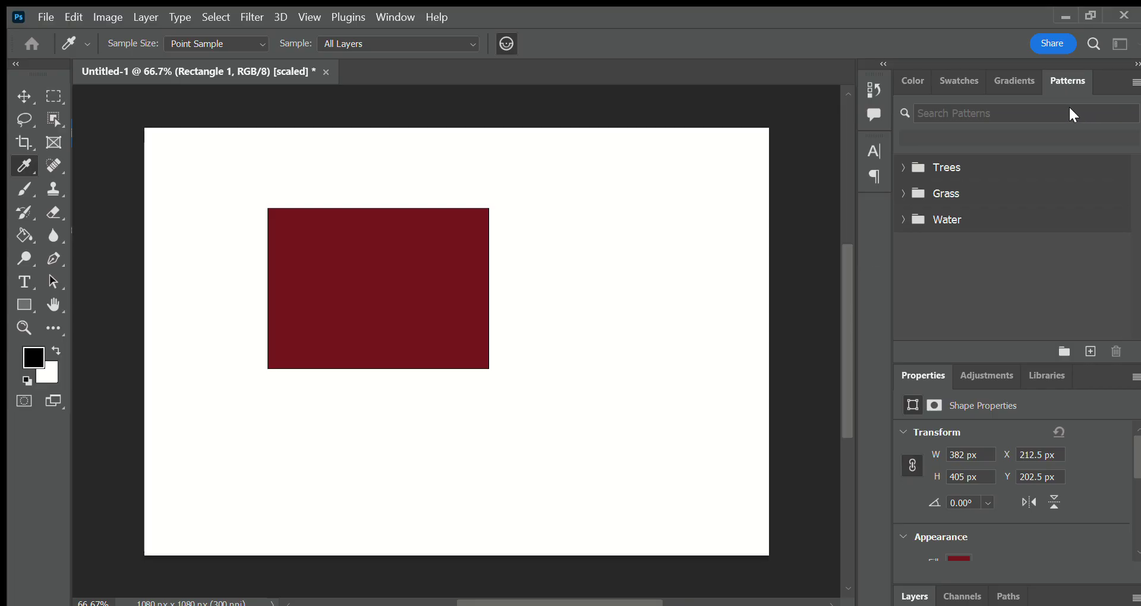
pyautogui.press('u')
pyautogui.hotkey('ctrl', 'z')
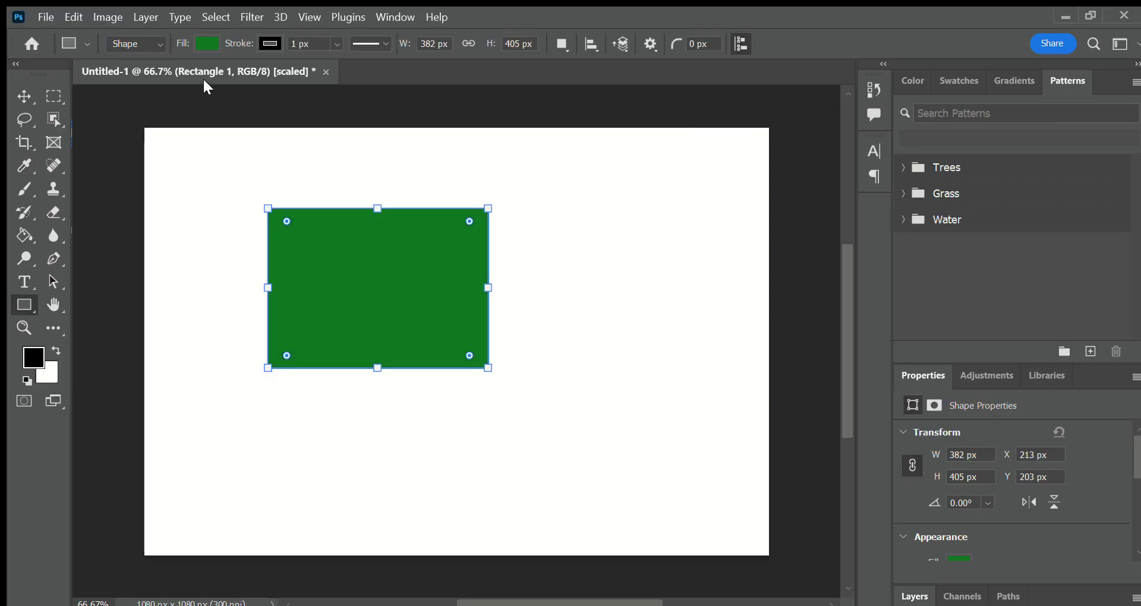
# - Give the rectangle an 18 px dashed black outline and draw a 341 × 489 px ellipse beside it
pyautogui.click(268, 48)
pyautogui.moveTo(337, 58); pyautogui.dragTo(347, 65)
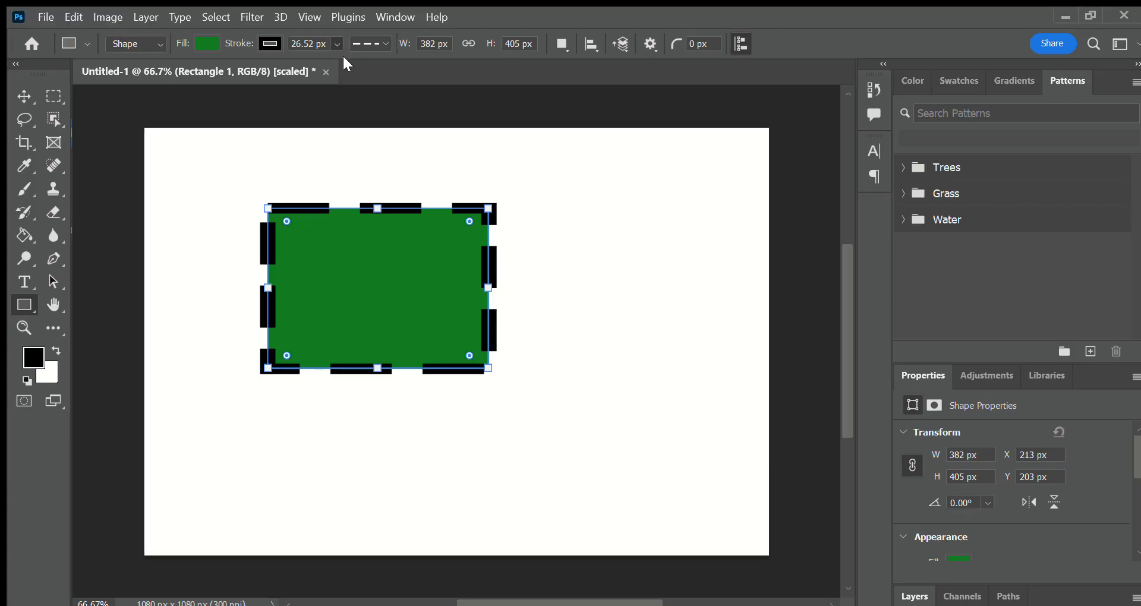
pyautogui.moveTo(344, 58); pyautogui.dragTo(340, 58)
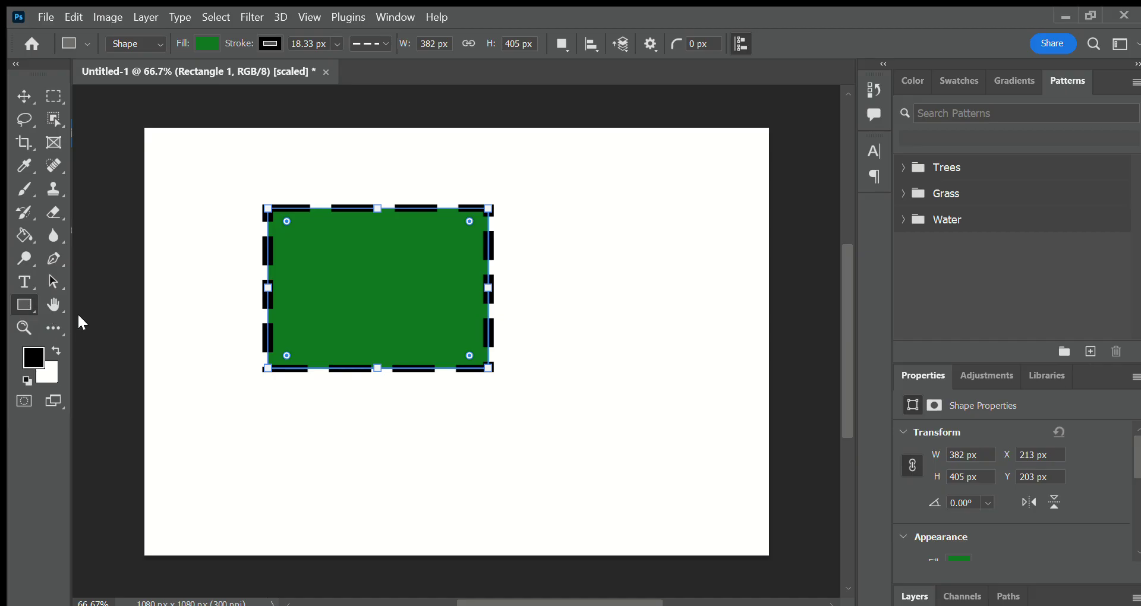
pyautogui.hotkey('shift', 'u')
pyautogui.moveTo(493, 178); pyautogui.dragTo(691, 373)
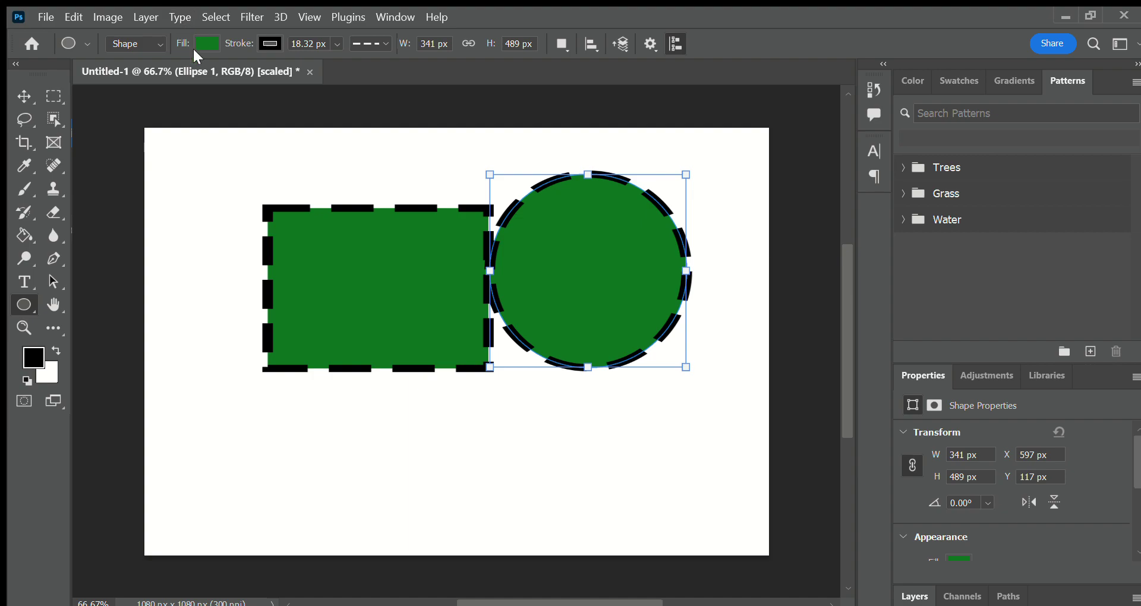
# - Make the circle dark red and add a yellow 325 × 514 px triangle over the rectangle's lower-left
pyautogui.press('Return')
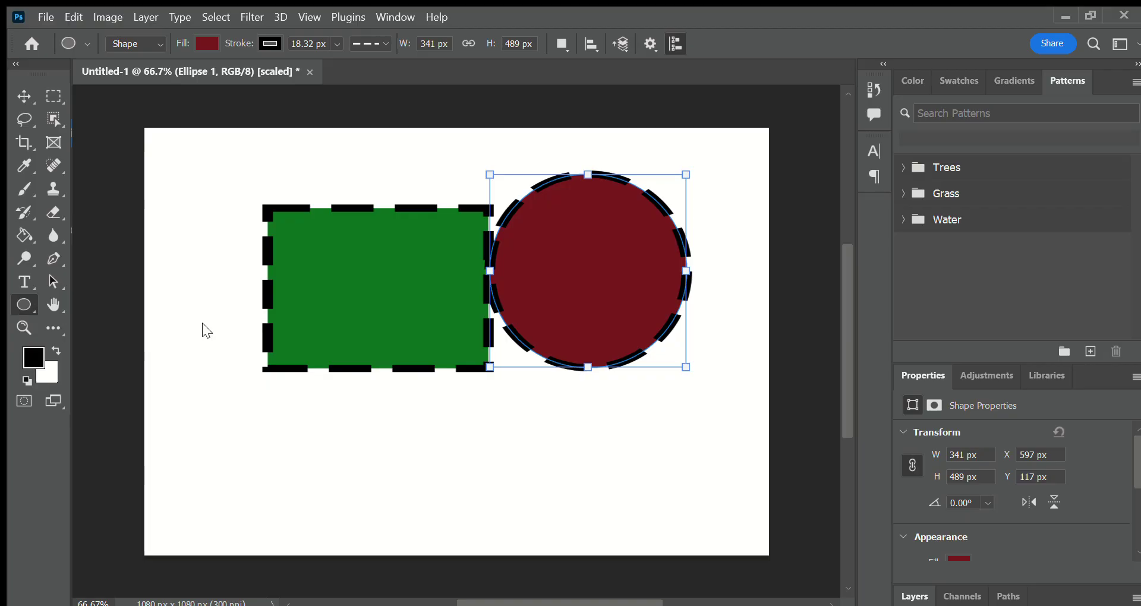
pyautogui.hotkey('shift', 'u')
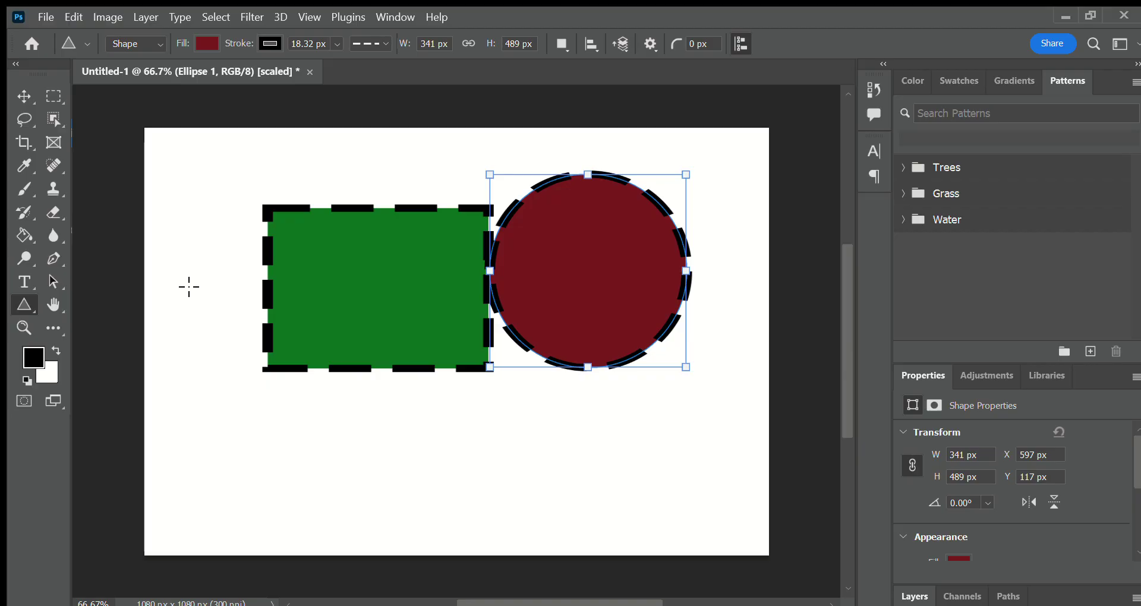
pyautogui.moveTo(186, 283); pyautogui.dragTo(374, 488)
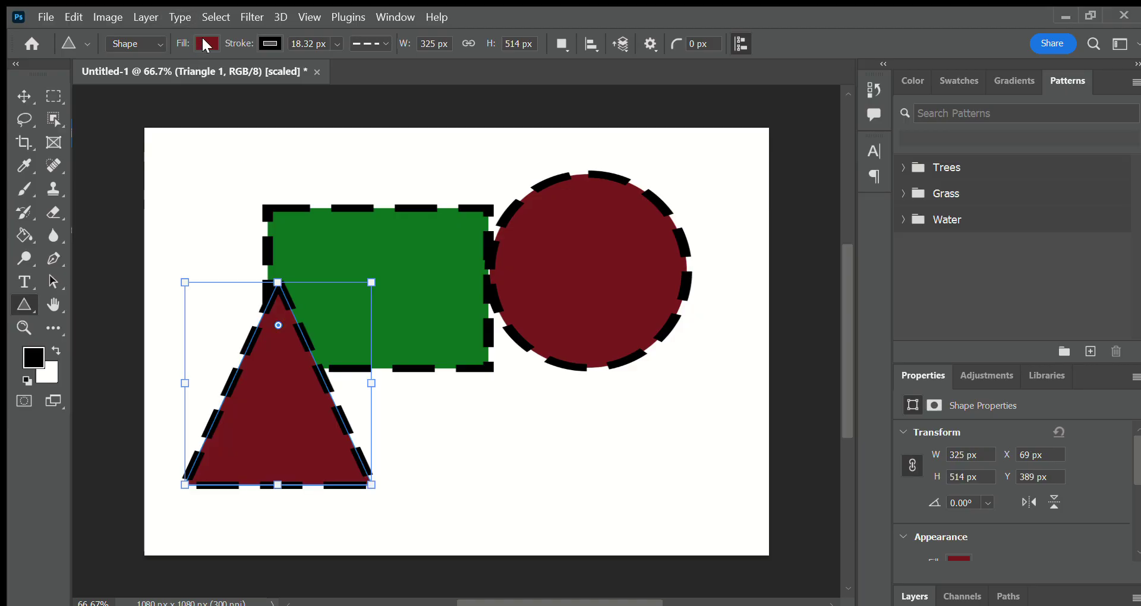
pyautogui.click(204, 43)
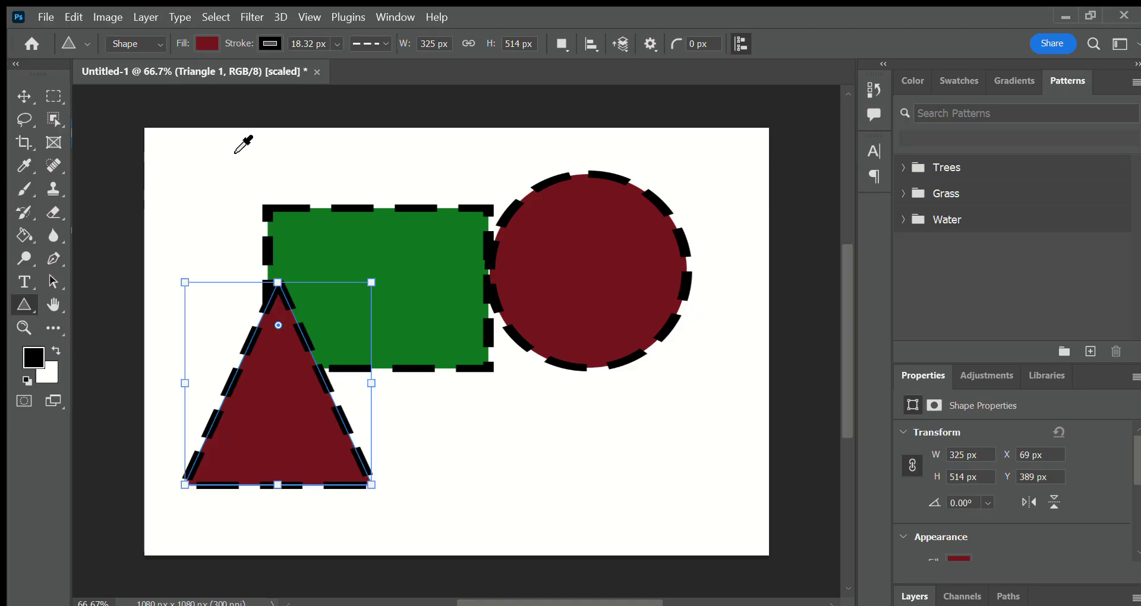
pyautogui.click(289, 151)
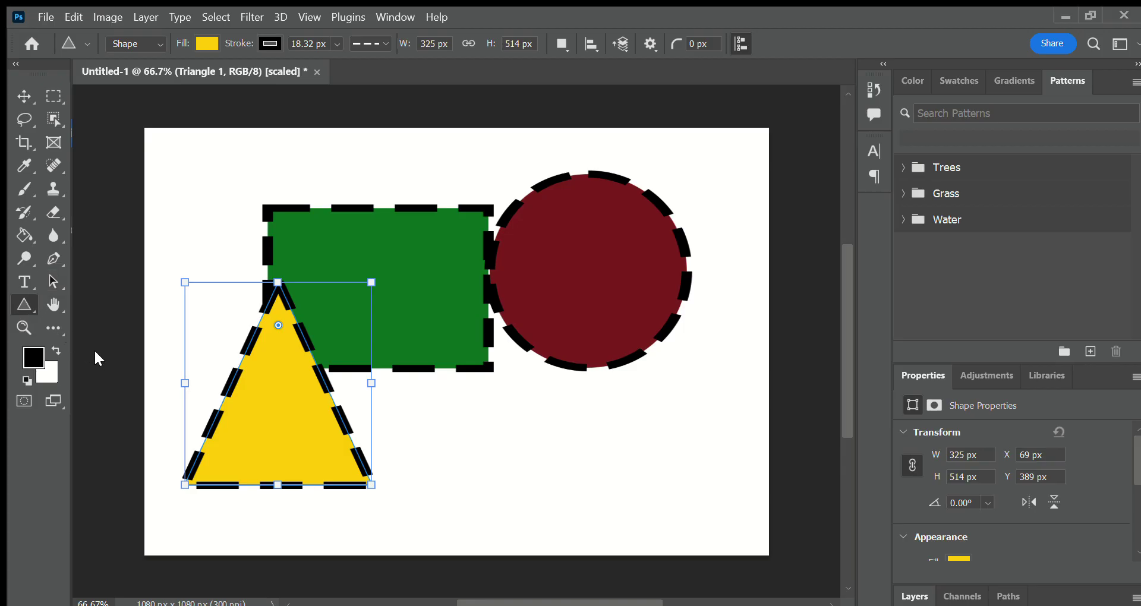
pyautogui.hotkey('shift', 'u')
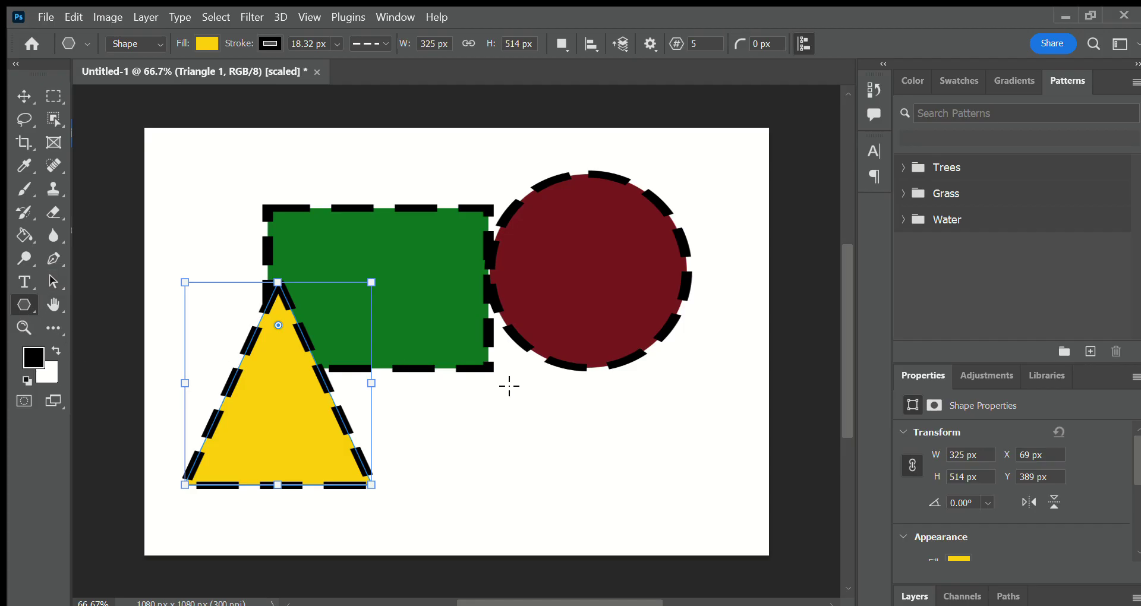
# - Draw a 247 × 344 px yellow pentagon below the circle and an 8-sided 151 × 250 px octagon beside it
pyautogui.moveTo(509, 386); pyautogui.dragTo(651, 522)
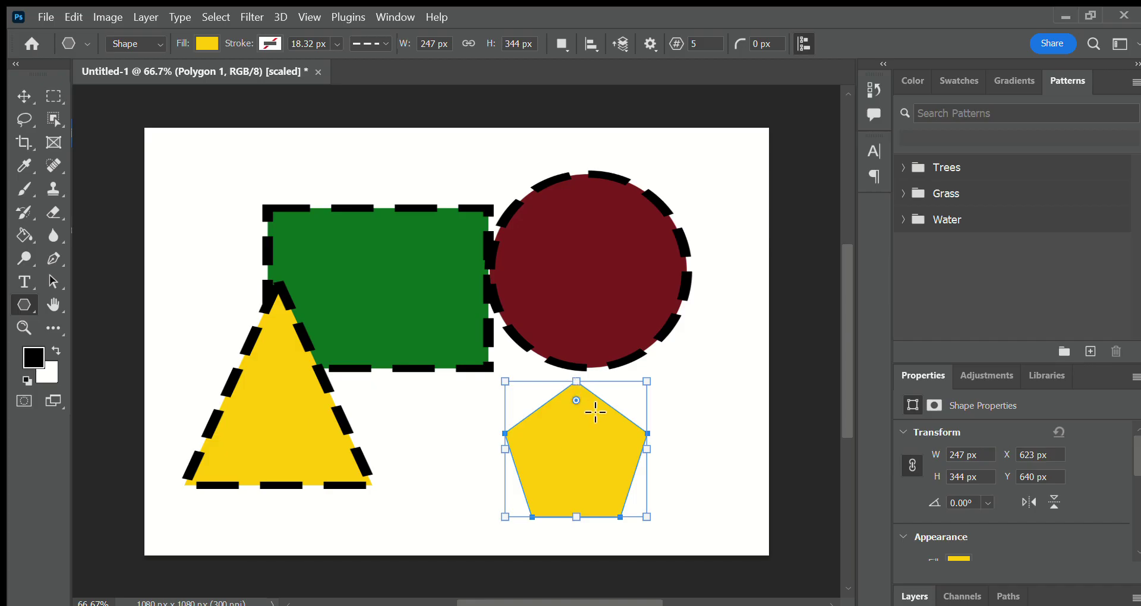
pyautogui.doubleClick(695, 50)
pyautogui.press('Up')
pyautogui.moveTo(686, 357); pyautogui.dragTo(773, 457)
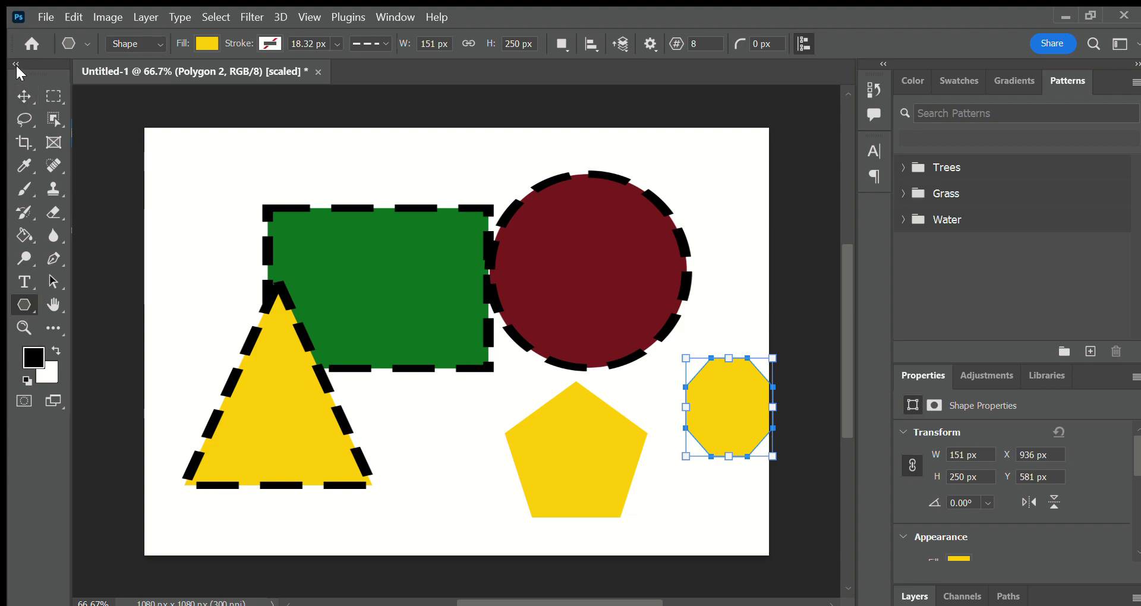
pyautogui.click(24, 94)
pyautogui.moveTo(711, 380); pyautogui.dragTo(688, 389)
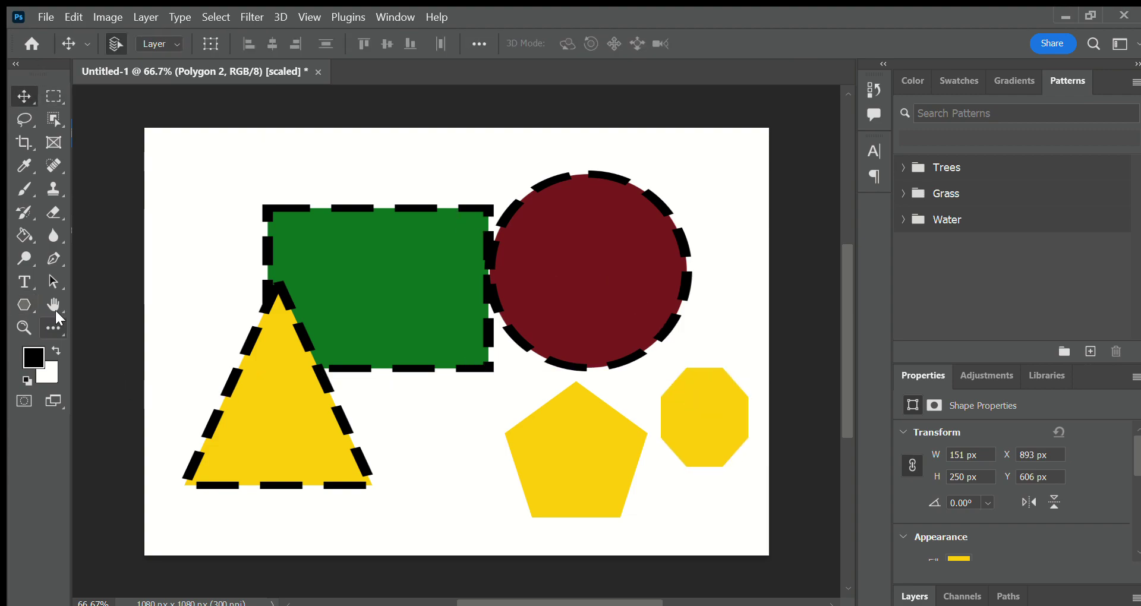
# - Recolour the 151 × 250 px octagon's fill from yellow to bright red
pyautogui.click(24, 304)
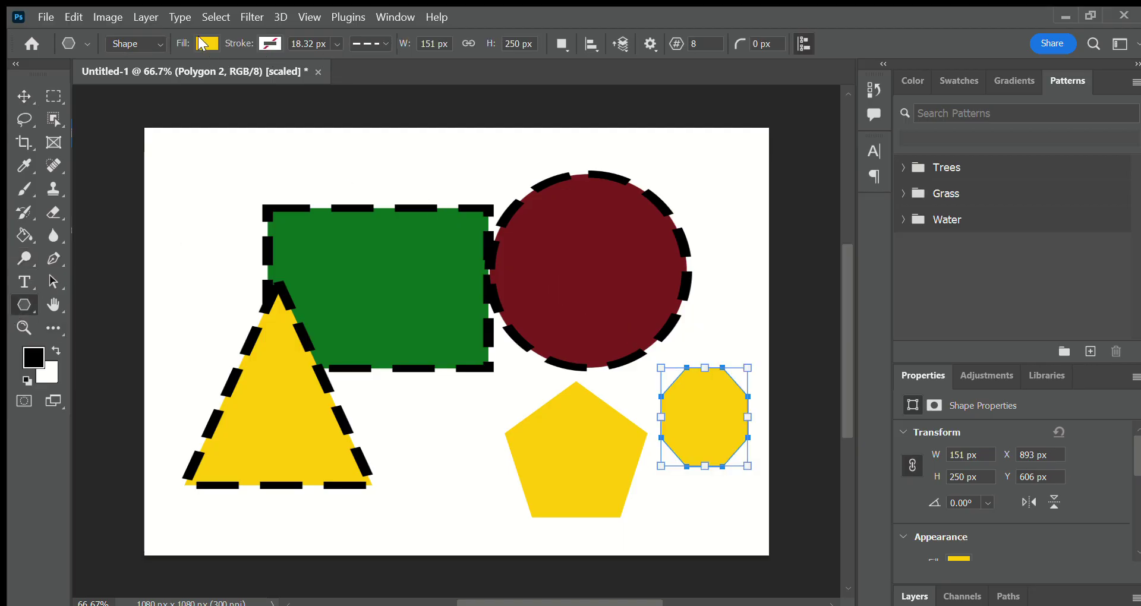
pyautogui.click(202, 44)
pyautogui.click(220, 152)
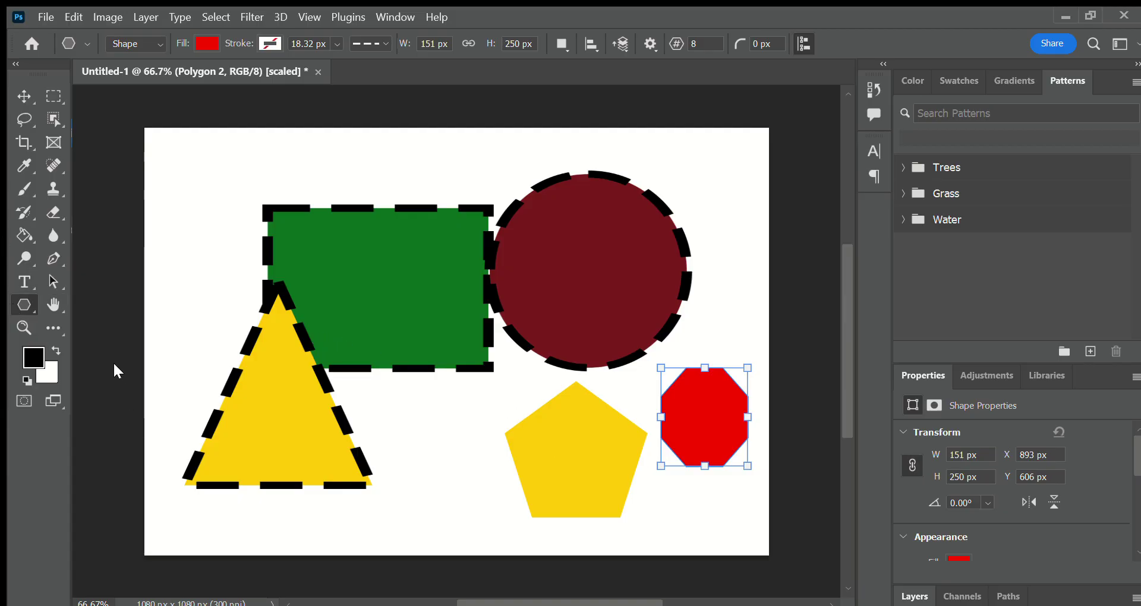
pyautogui.hotkey('shift', 'u')
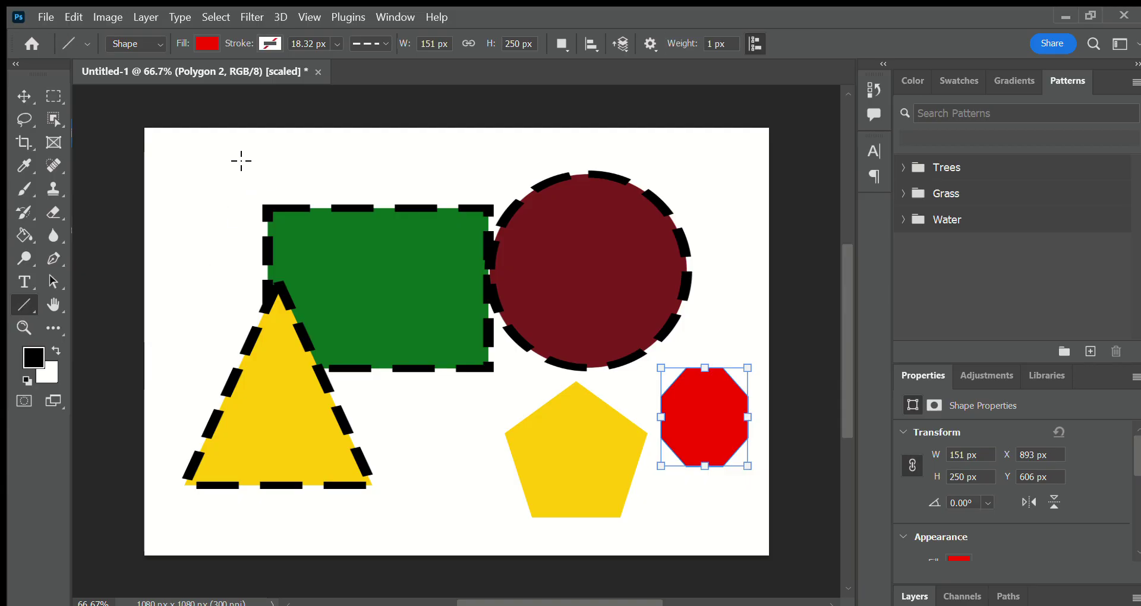
# - Draw four 1 px lines: one across the canvas top, the others diagonally over the rectangle
pyautogui.moveTo(237, 155); pyautogui.dragTo(731, 159)
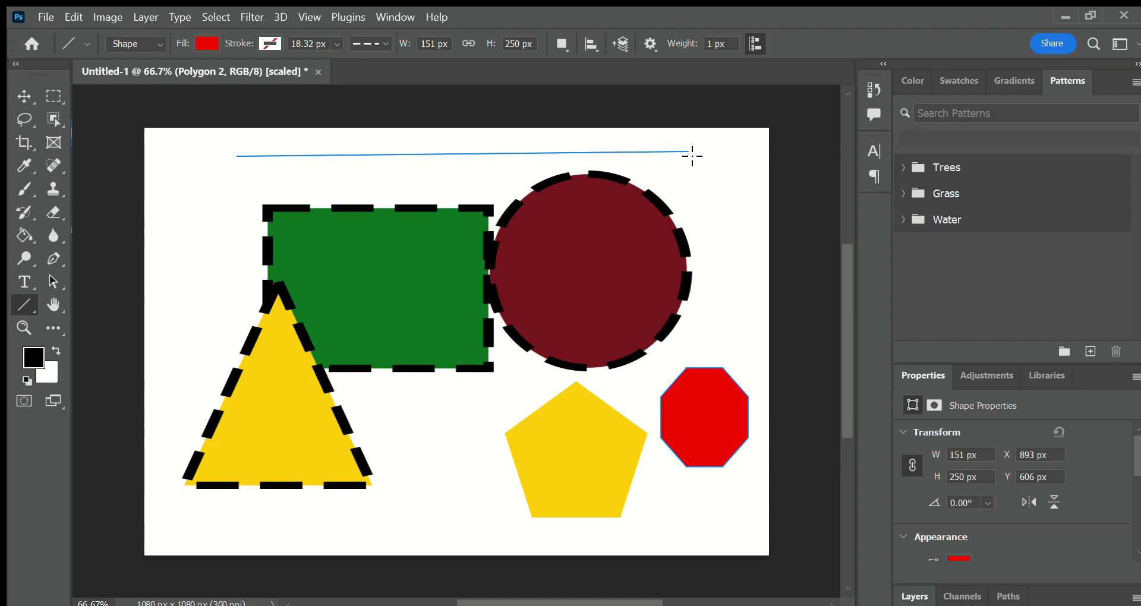
pyautogui.moveTo(731, 159); pyautogui.dragTo(693, 155)
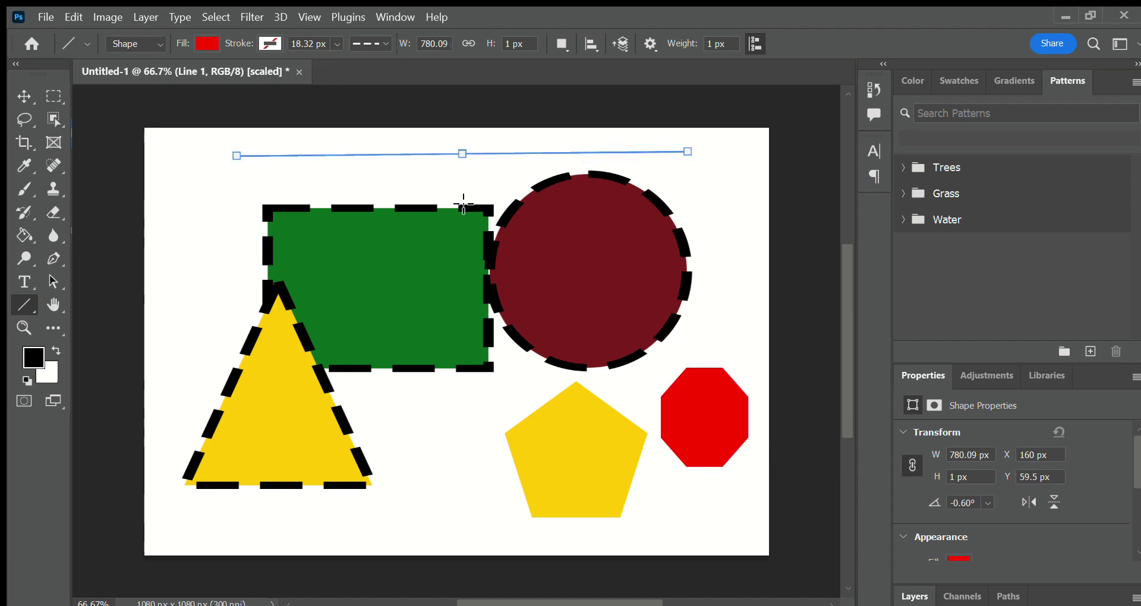
pyautogui.moveTo(459, 199)
pyautogui.mouseDown()
pyautogui.moveTo(501, 400)
pyautogui.moveTo(417, 259)
pyautogui.moveTo(334, 291)
pyautogui.mouseUp()
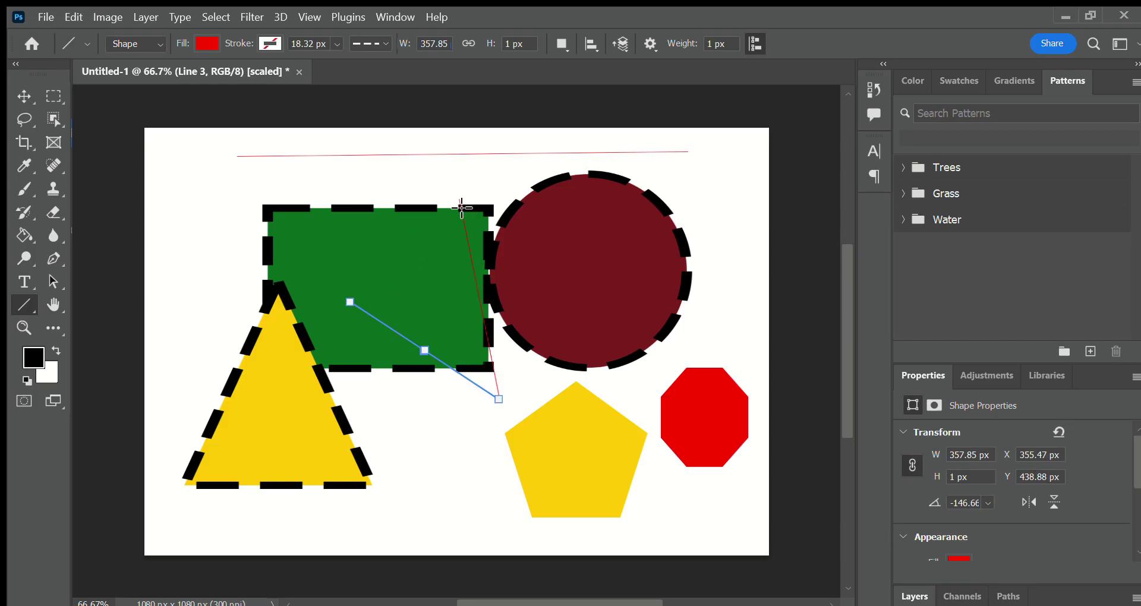
pyautogui.moveTo(458, 203); pyautogui.dragTo(352, 299)
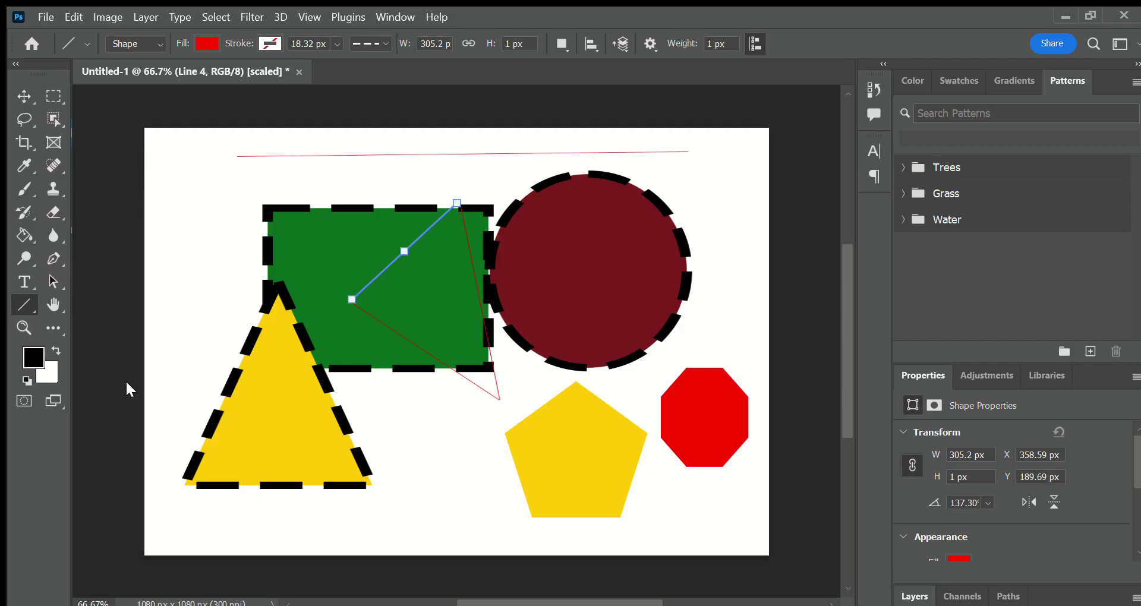
# - Draw a red tiger silhouette below the rectangle, beside the pentagon
pyautogui.hotkey('shift', 'u')
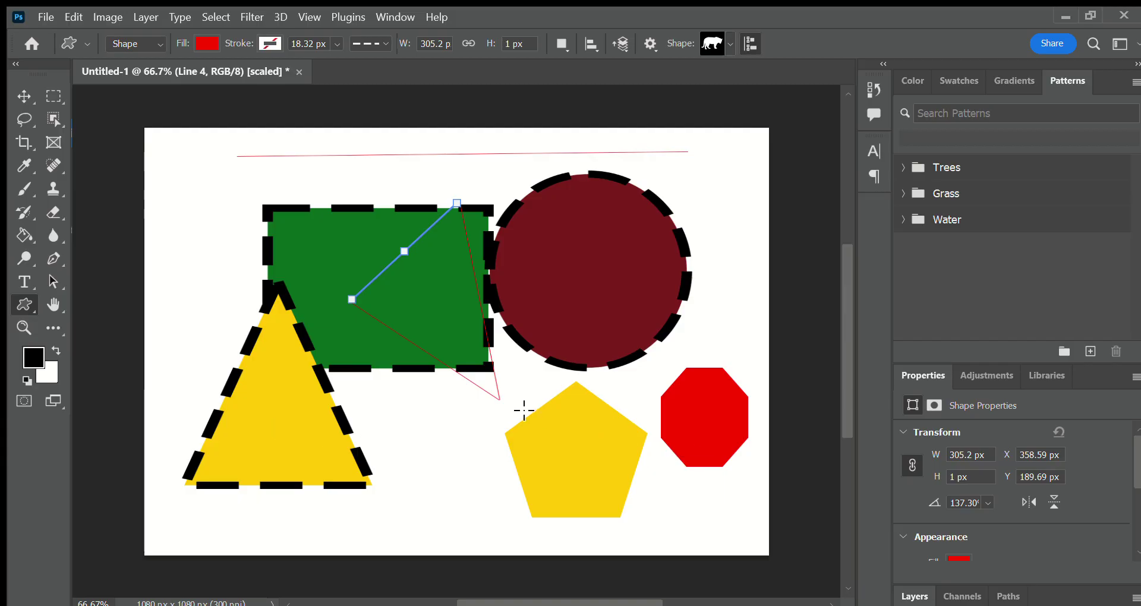
pyautogui.moveTo(410, 418); pyautogui.dragTo(492, 506)
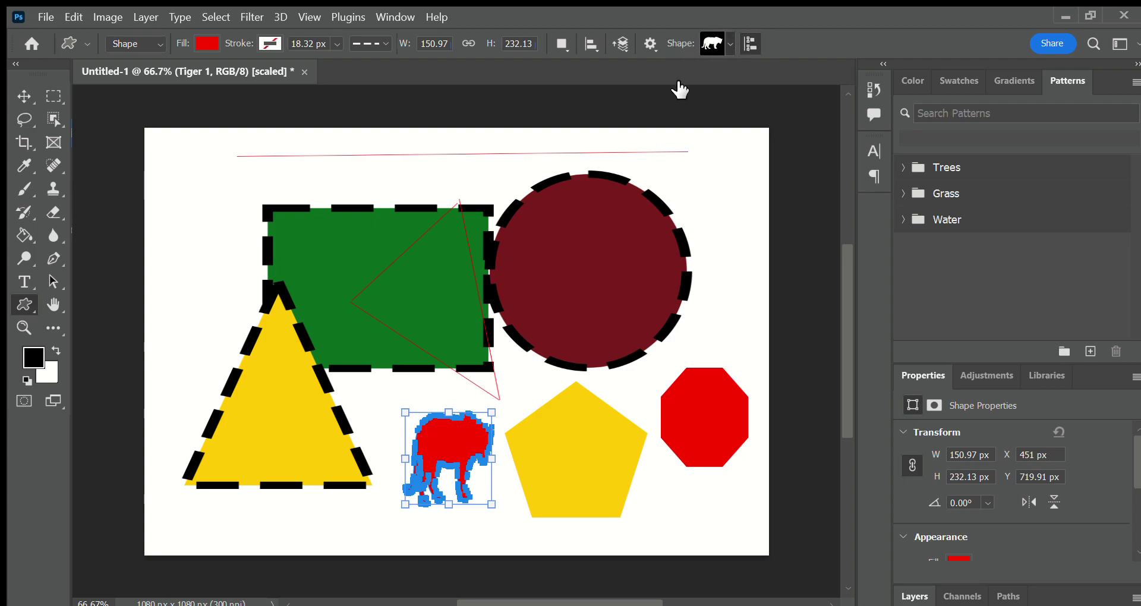
pyautogui.scroll(-2, 656, 122)
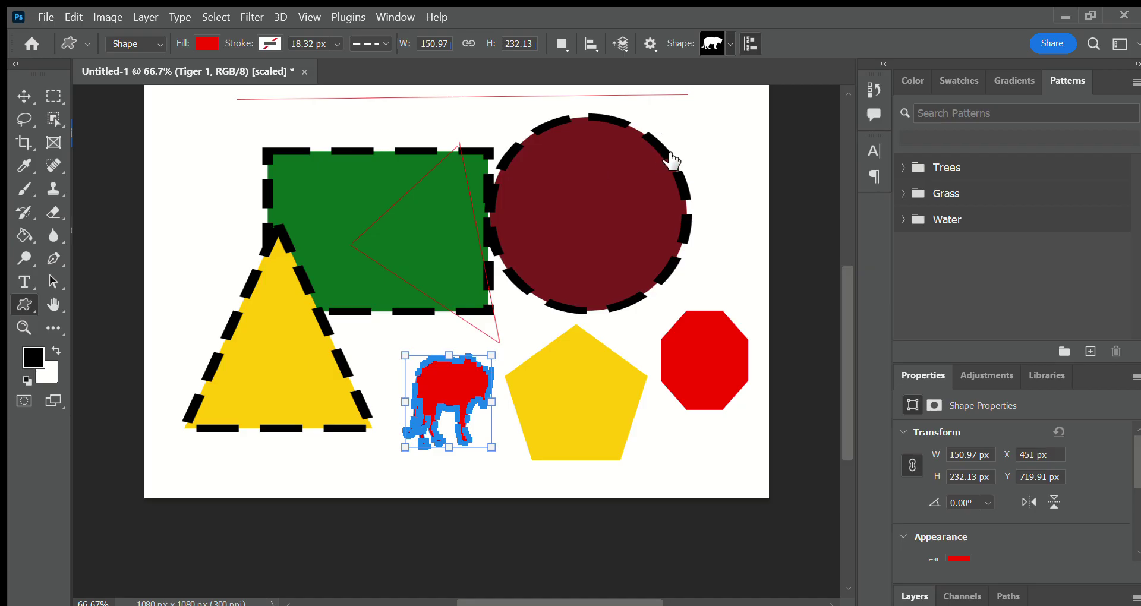
# - Add a green 120.97 × 263.03 px flower shape at the canvas's top-left corner
pyautogui.press('.')
pyautogui.moveTo(193, 112); pyautogui.dragTo(262, 215)
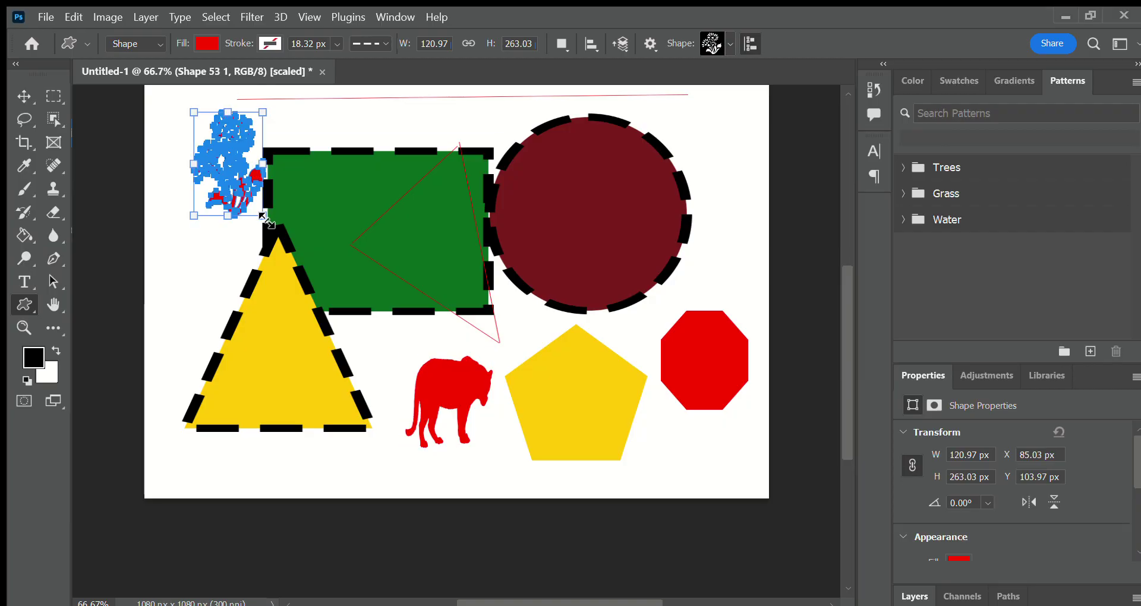
pyautogui.click(206, 43)
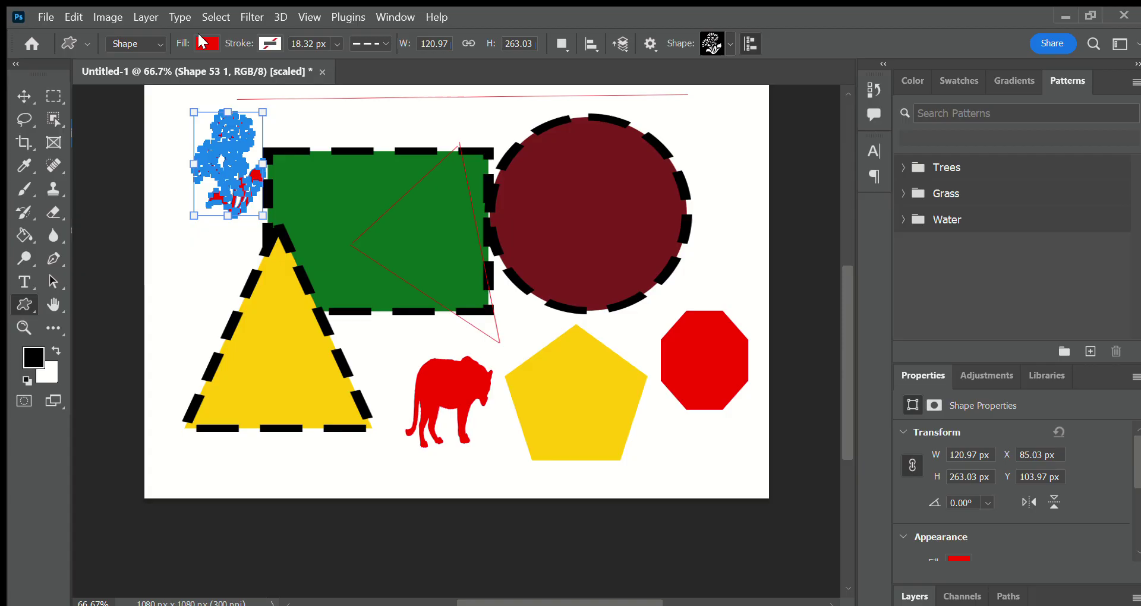
pyautogui.click(157, 145)
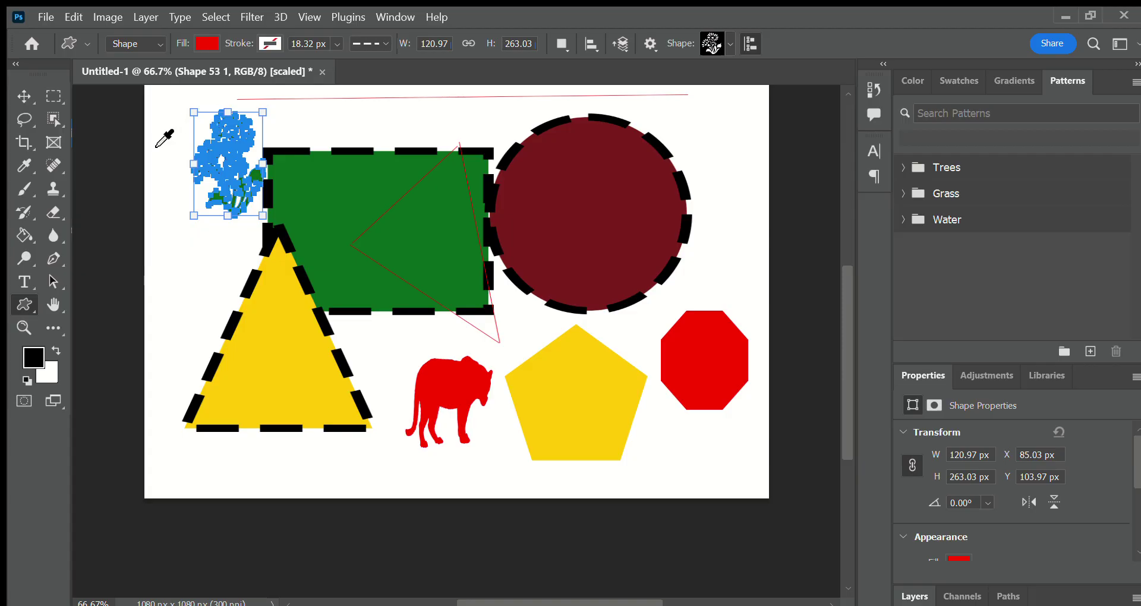
pyautogui.click(24, 96)
pyautogui.moveTo(215, 192)
pyautogui.mouseDown()
pyautogui.moveTo(186, 180)
pyautogui.moveTo(205, 182)
pyautogui.mouseUp()
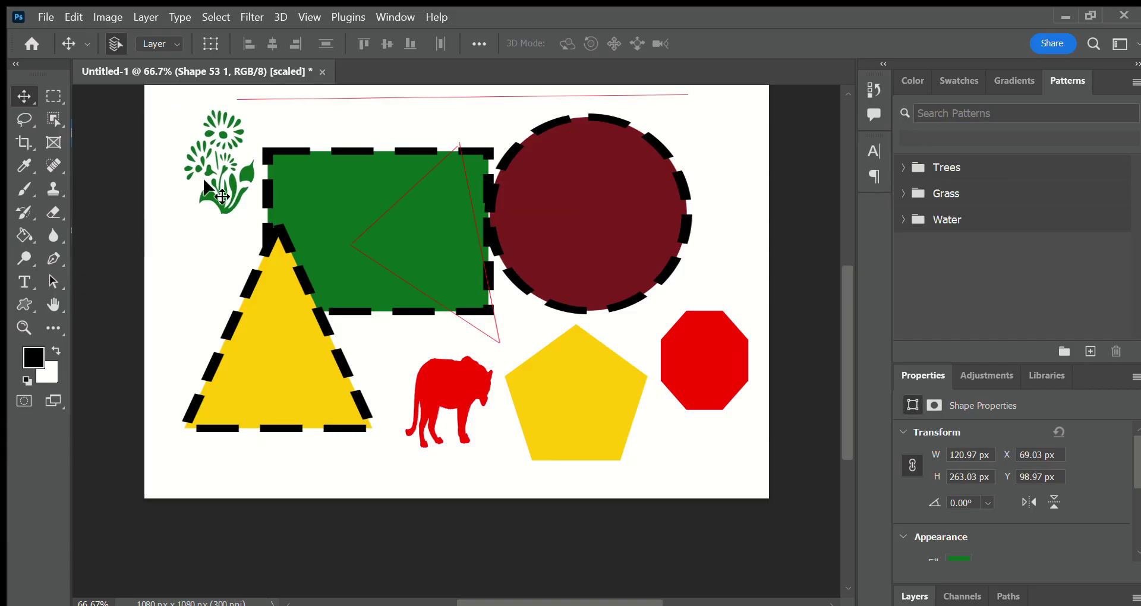
pyautogui.click(25, 304)
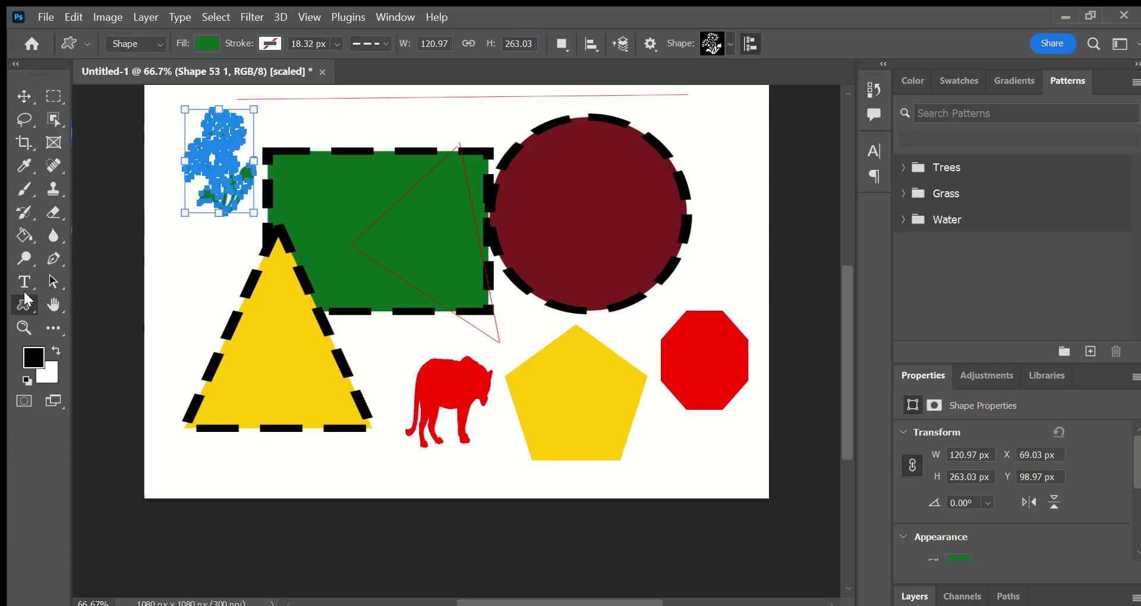